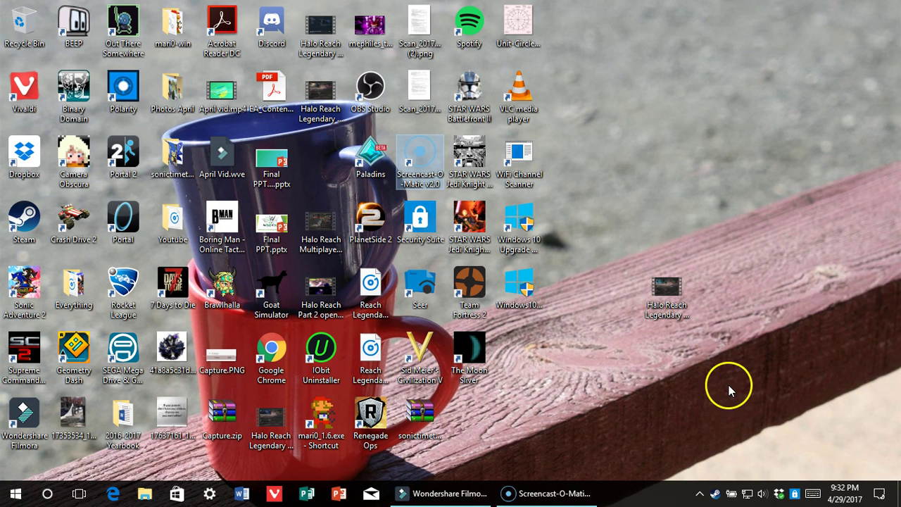
Step: Bring up Steam and show the Supreme Commander 2 page in the Library
click(715, 496)
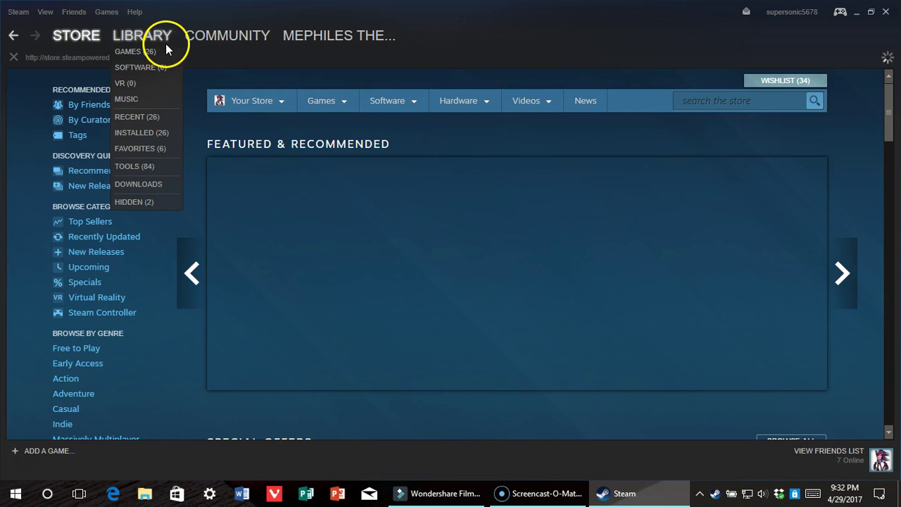
click(155, 38)
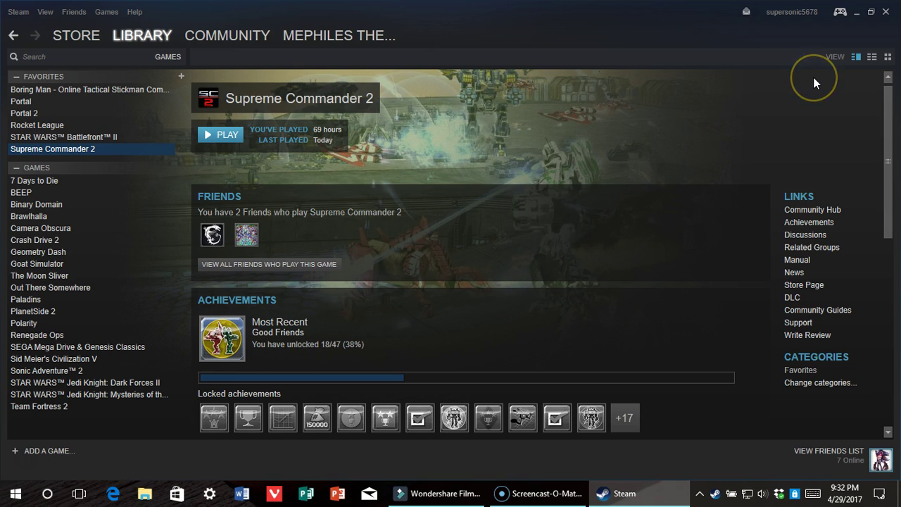
click(889, 76)
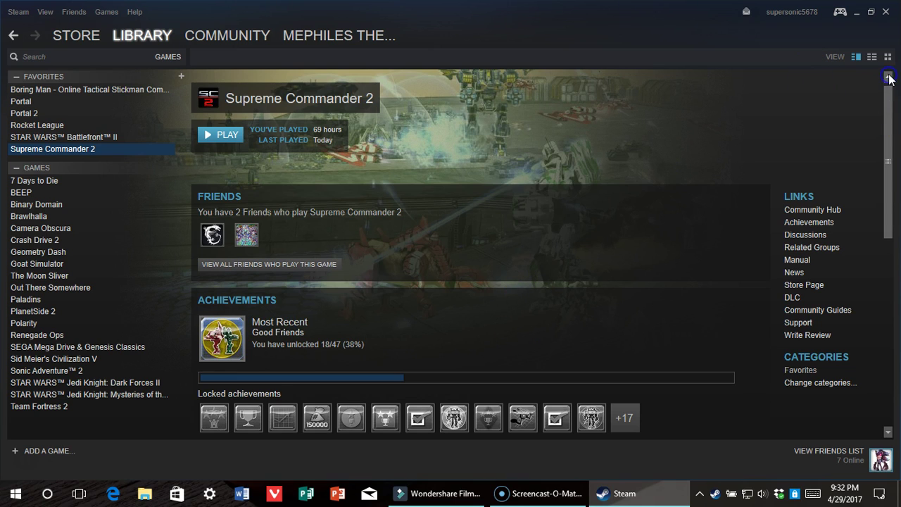
click(889, 82)
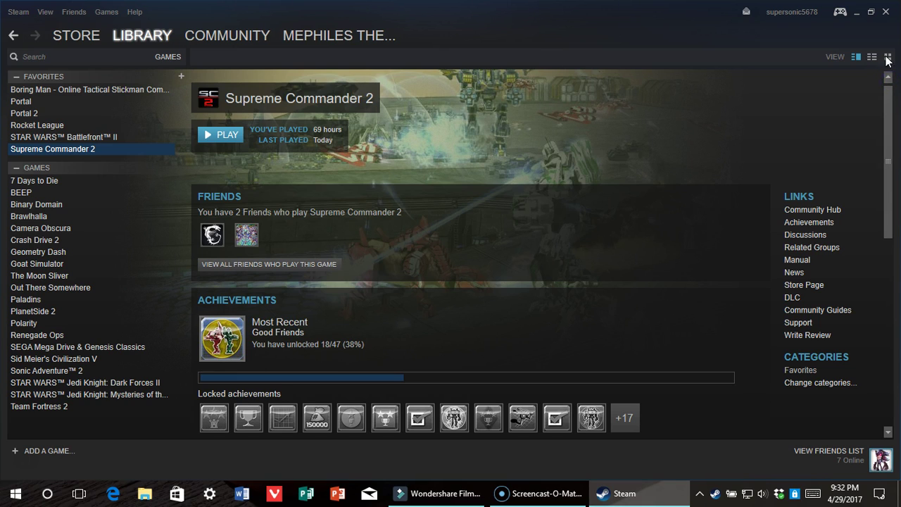
Step: Minimize Steam and hide Filmora's 'Halo Reach opening 4' export window to reveal the desktop
click(856, 13)
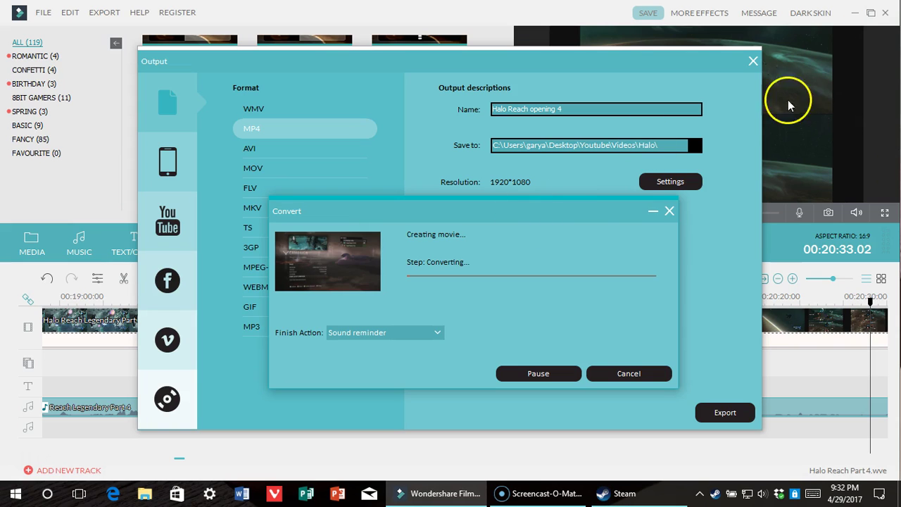
click(882, 494)
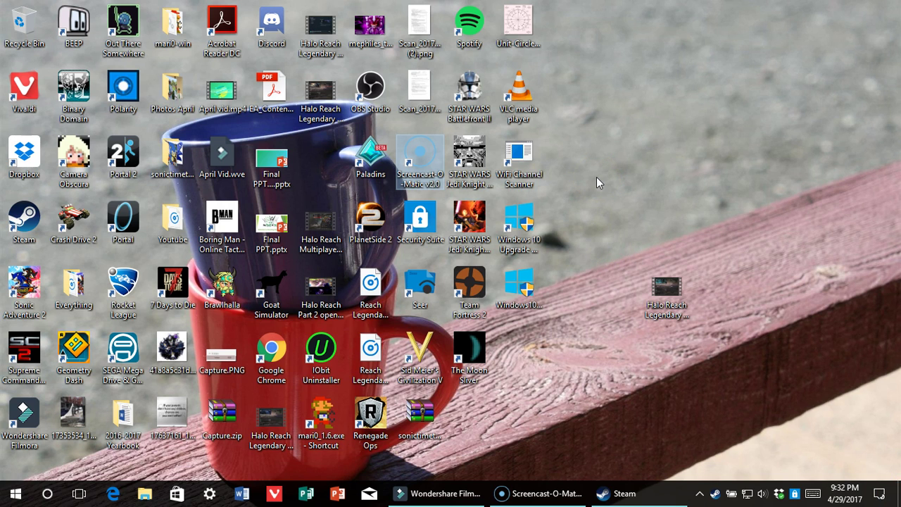
click(434, 495)
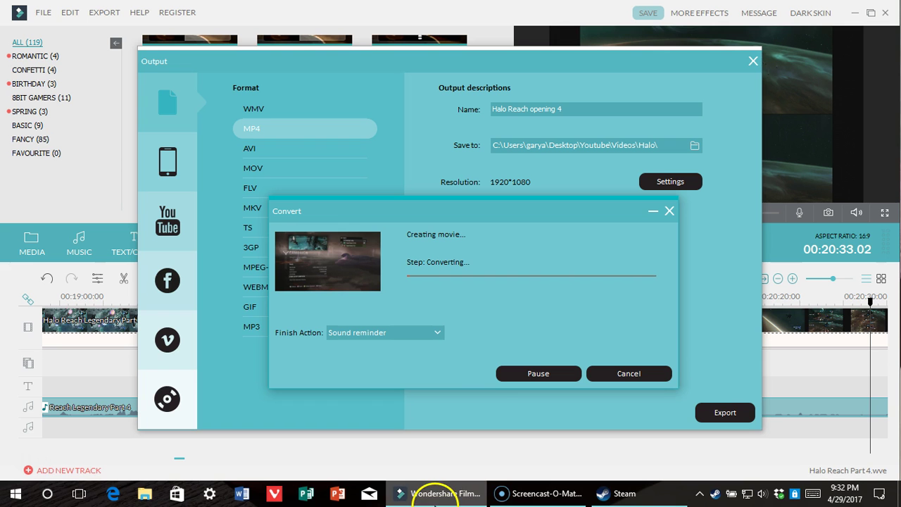
click(886, 495)
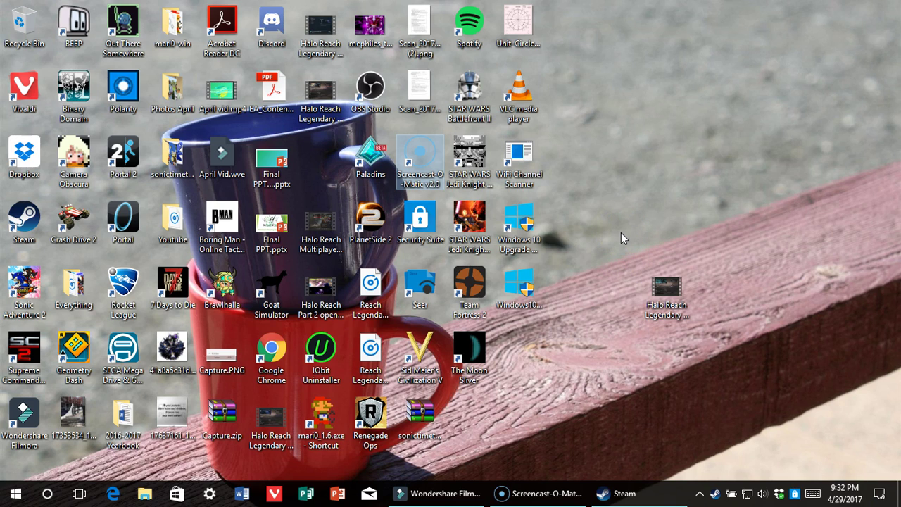
Step: Search Windows for %appdata%
click(48, 494)
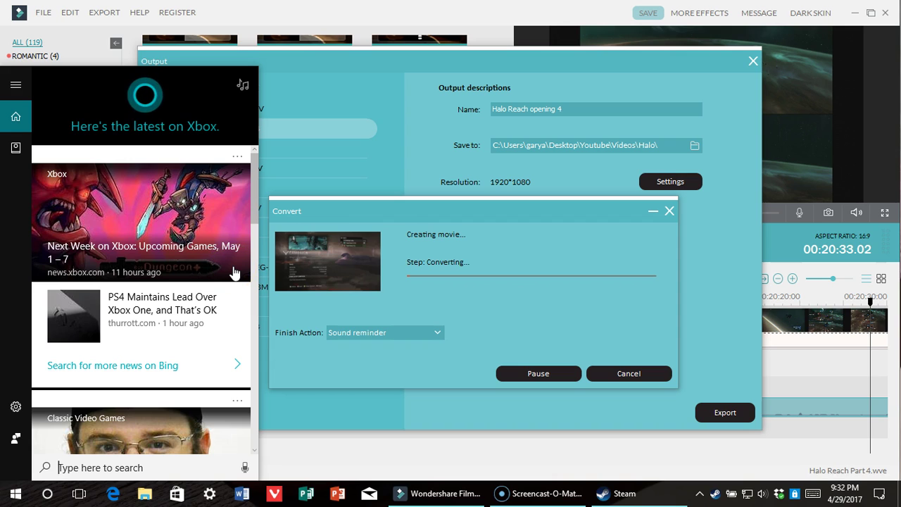
text(%)
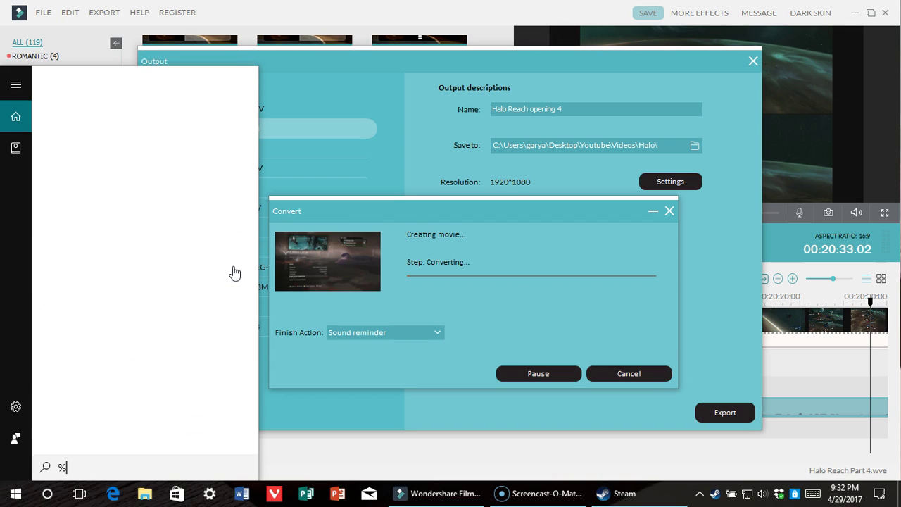
text(appdata)
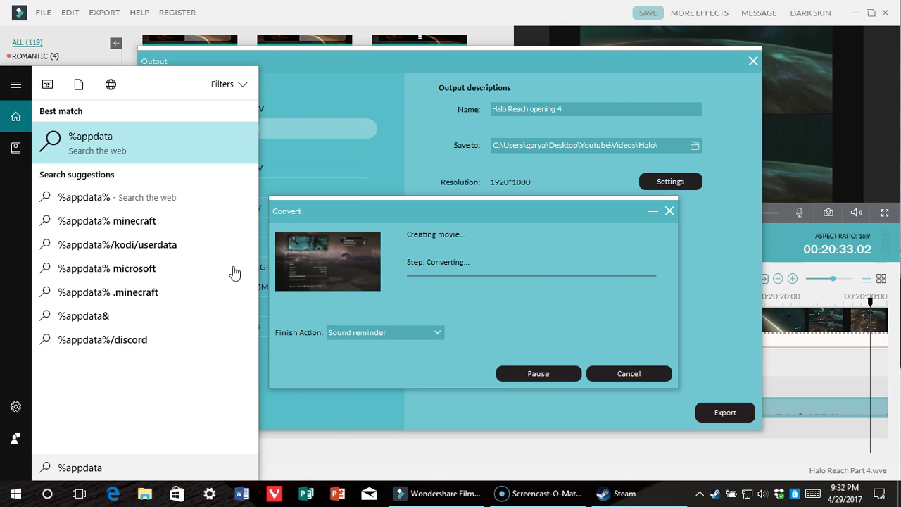
text(%)
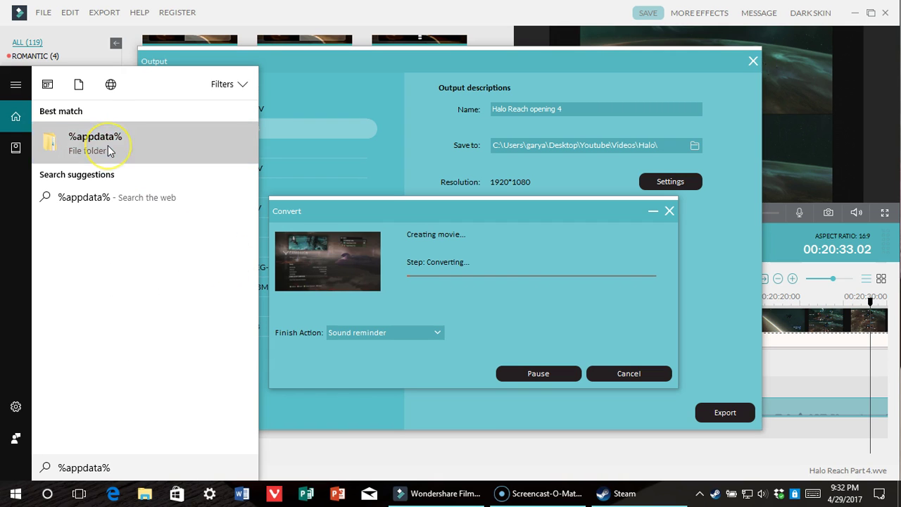
Step: Go from Roaming up to AppData, then into Local\Gas Powered Games\Supreme Commander 2
click(109, 151)
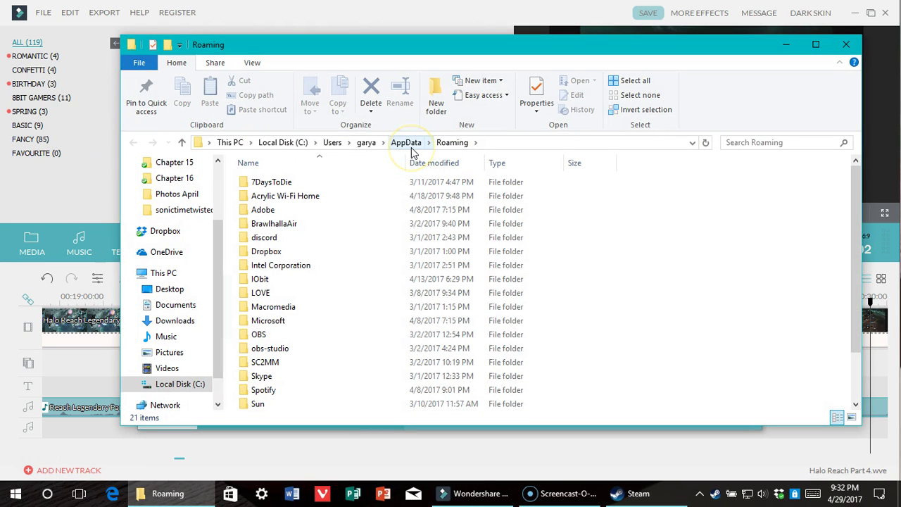
click(182, 142)
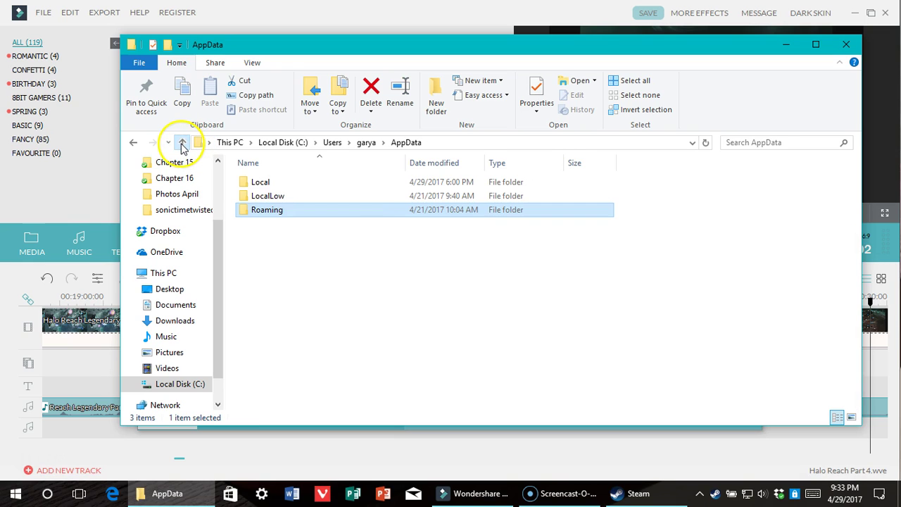
double_click(277, 184)
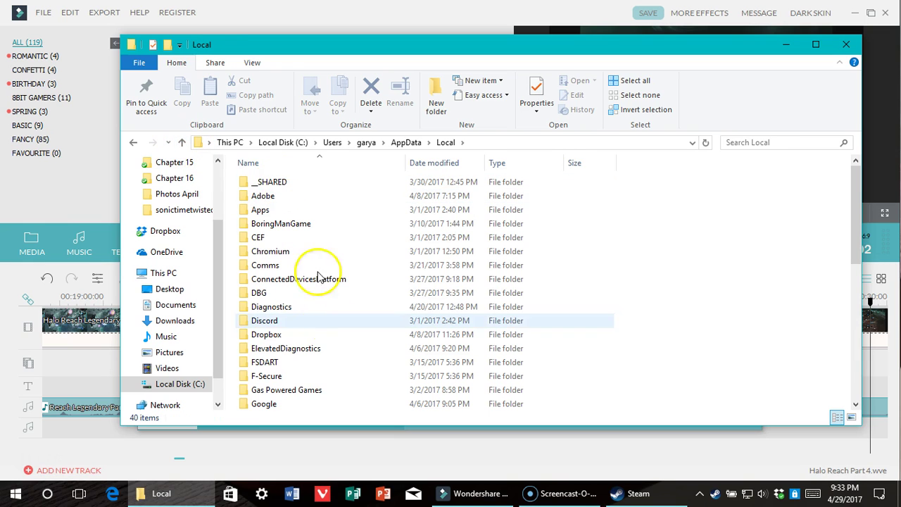
double_click(281, 391)
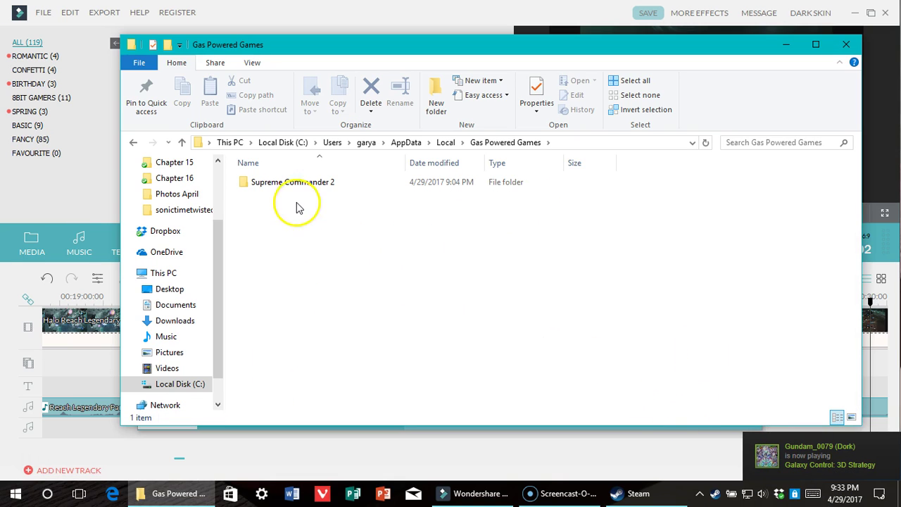
double_click(274, 188)
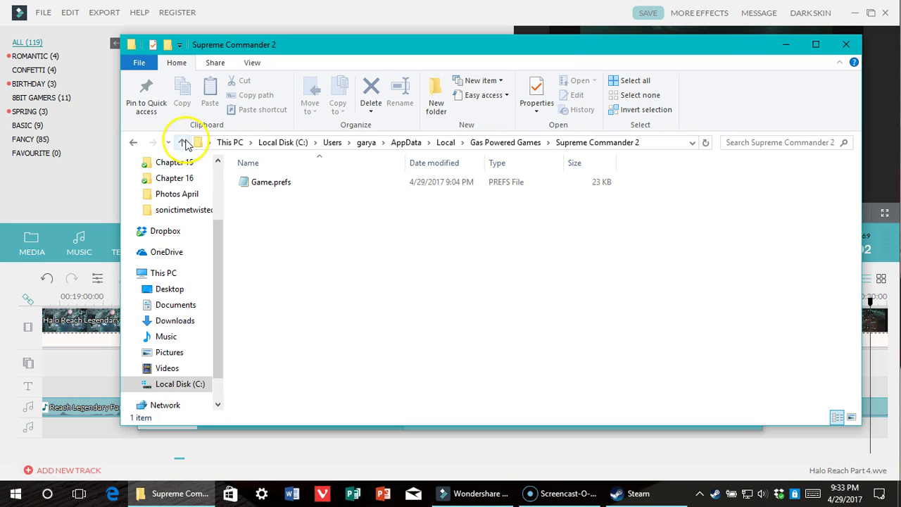
Step: Confirm Adobe Acrobat Reader DC, with 'Always use this app' ticked, as Game.prefs's app
right_click(295, 186)
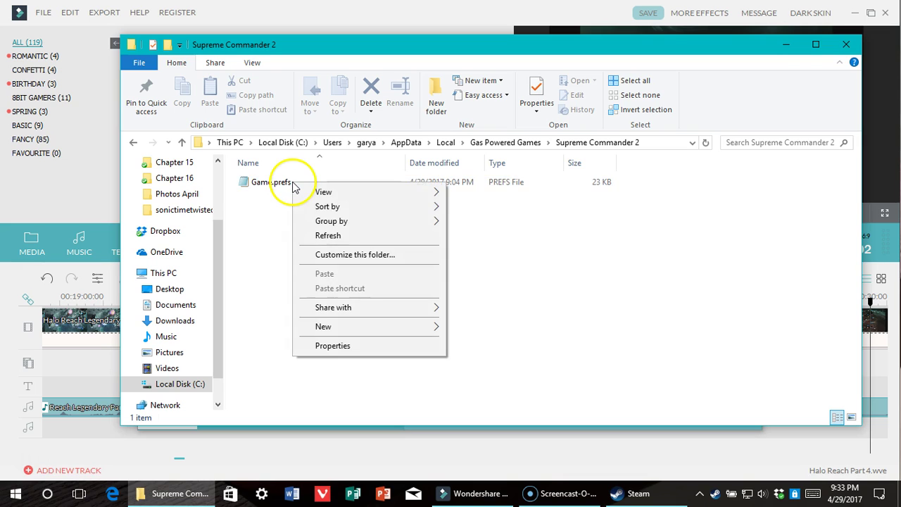
right_click(280, 183)
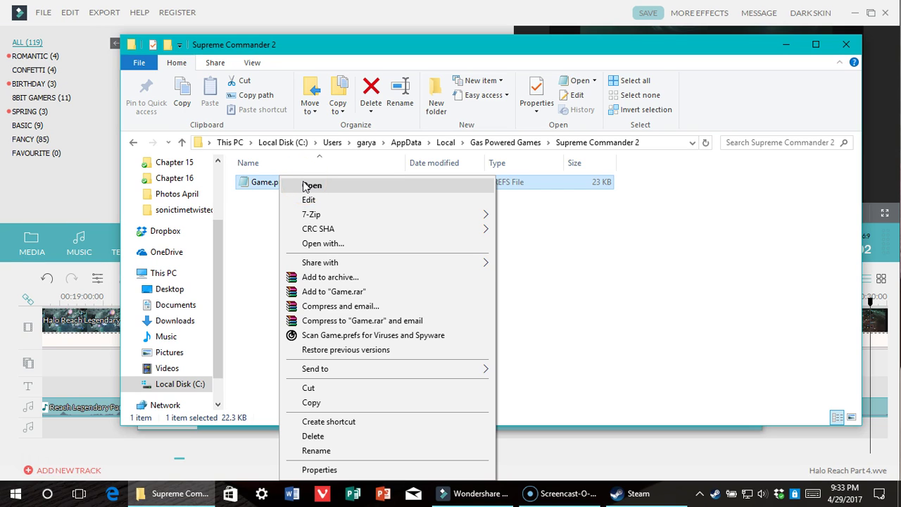
click(343, 244)
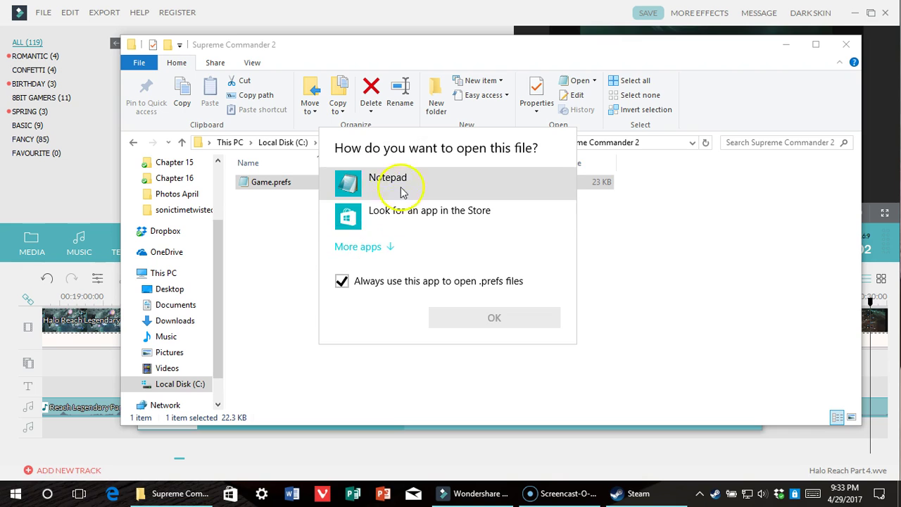
click(360, 249)
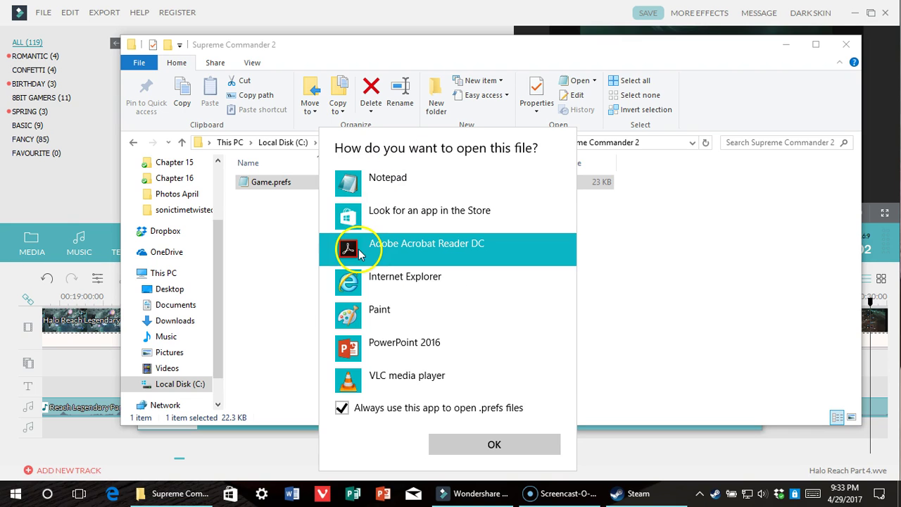
click(483, 447)
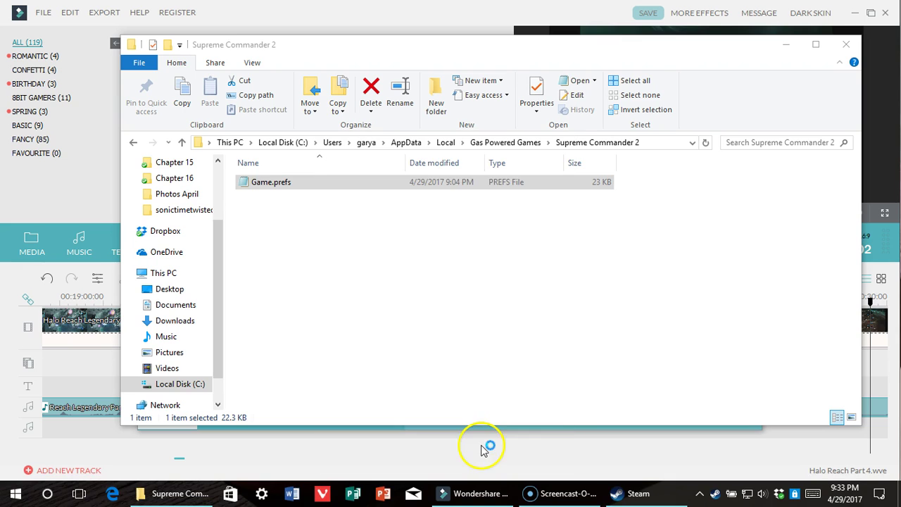
Step: Choose Notepad with 'Always use this app to open .prefs files' ticked for Game.prefs
right_click(311, 185)
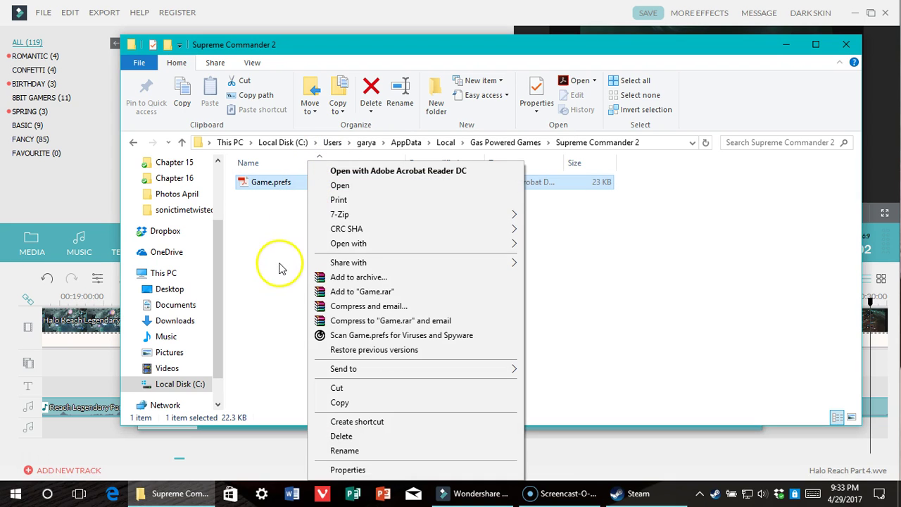
mouse_move(336, 243)
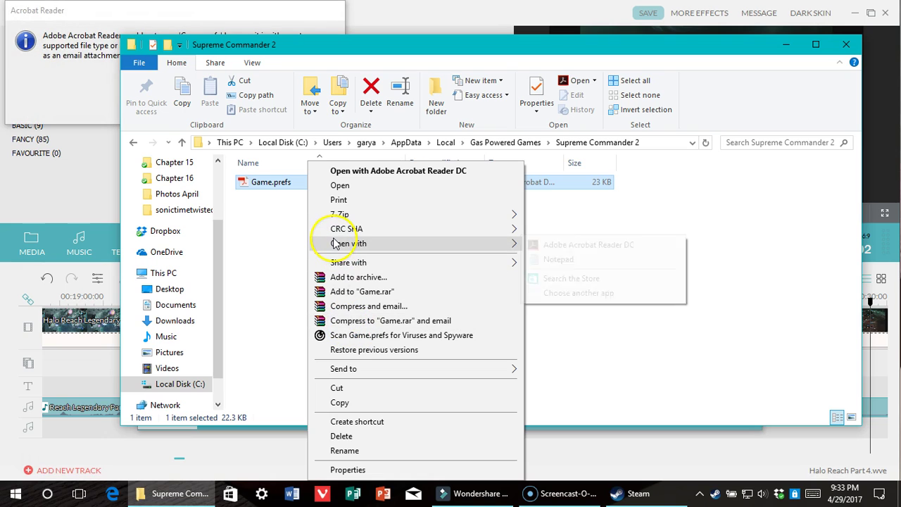
click(593, 294)
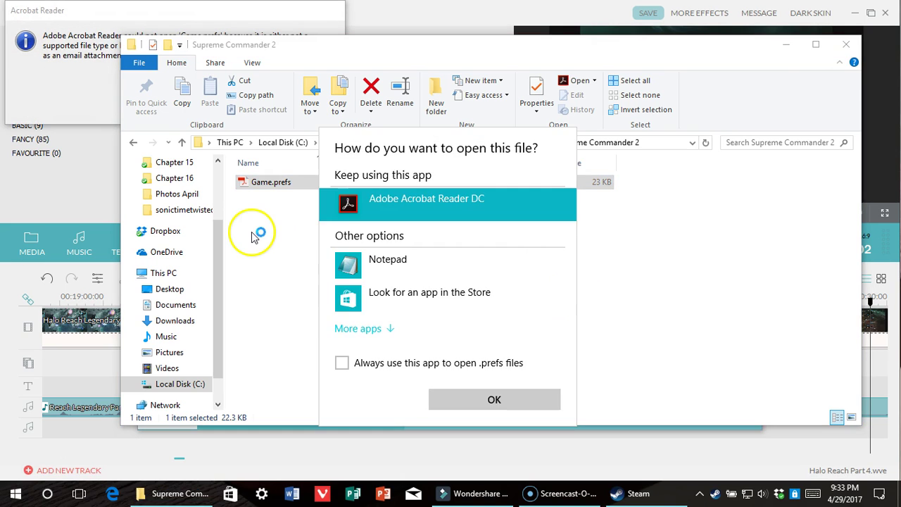
click(369, 267)
click(488, 402)
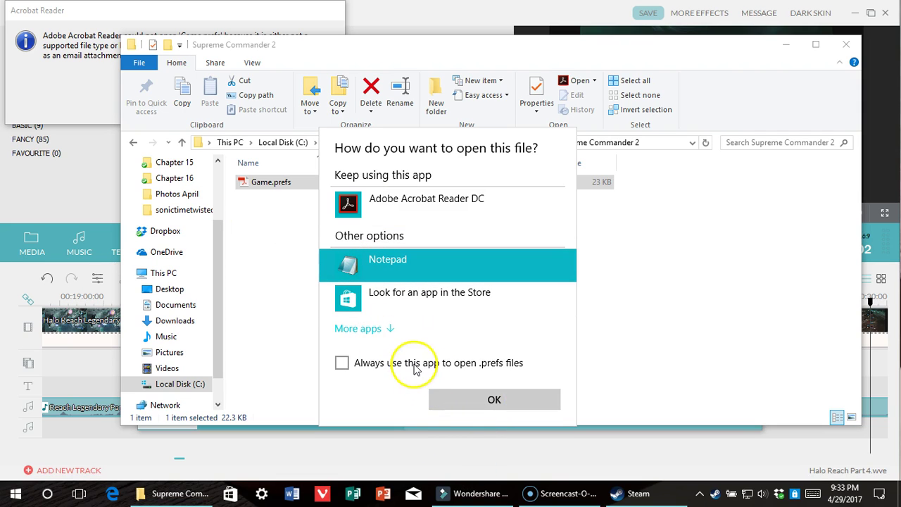
click(438, 366)
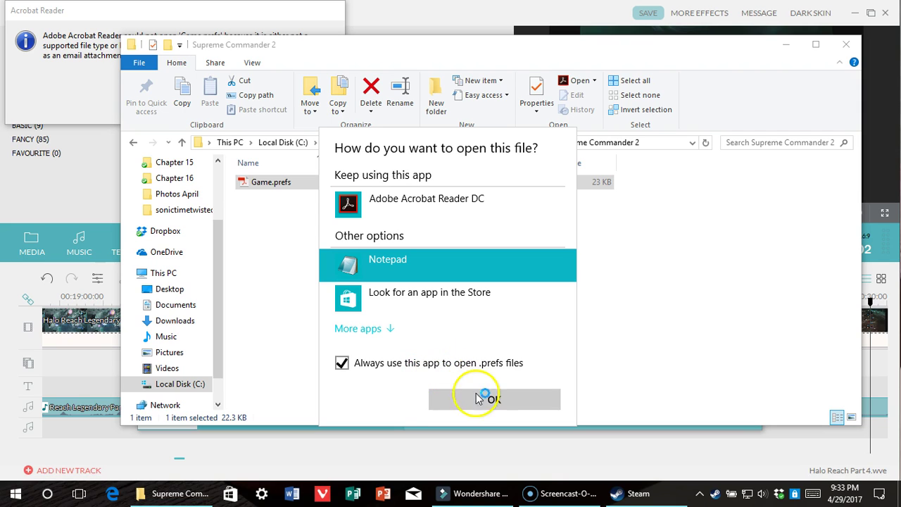
click(485, 398)
click(288, 187)
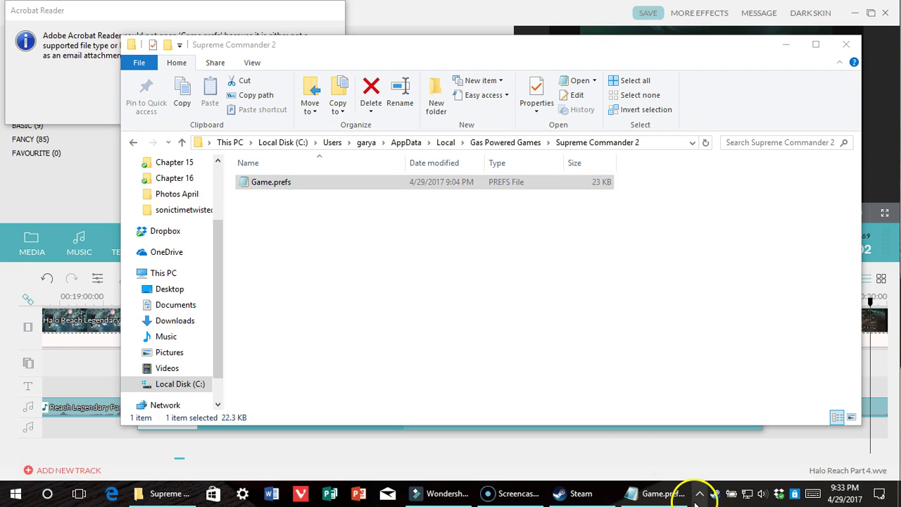
Step: Search Game.prefs for 'unitcap', fixing the 'unitcat' typo, to reach the UnitCap = '1000' line
click(655, 493)
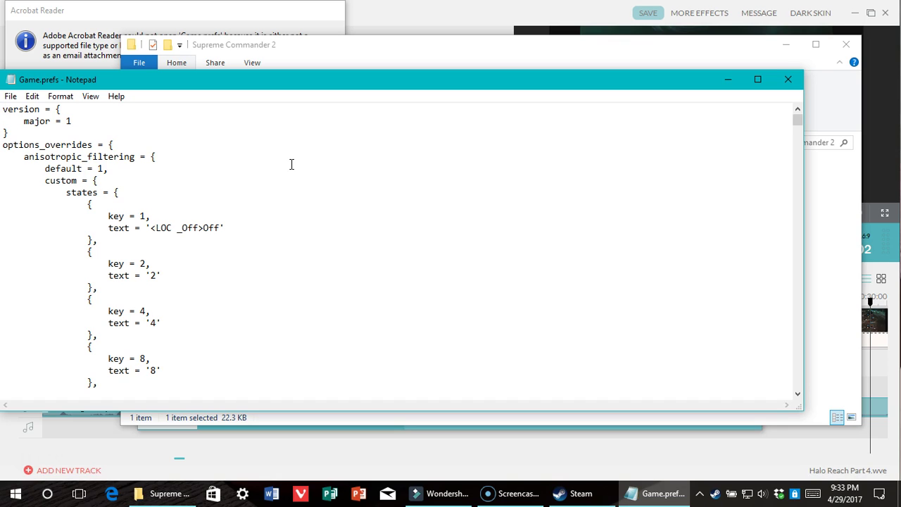
key(ctrl+f)
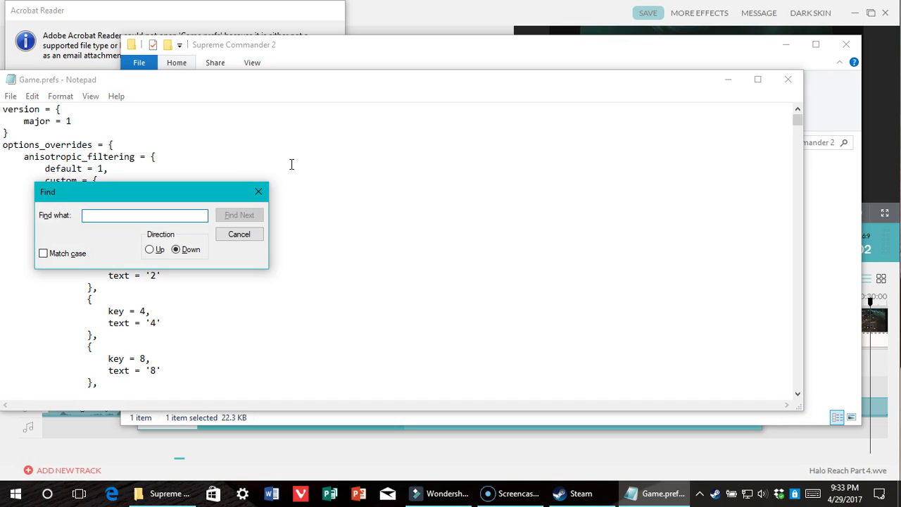
text(unitcat)
key(Return)
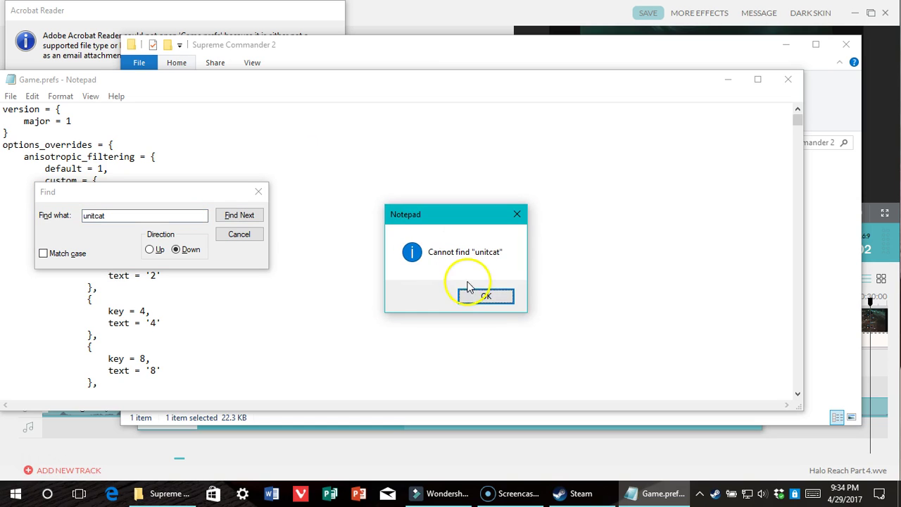
click(464, 294)
key(BackSpace)
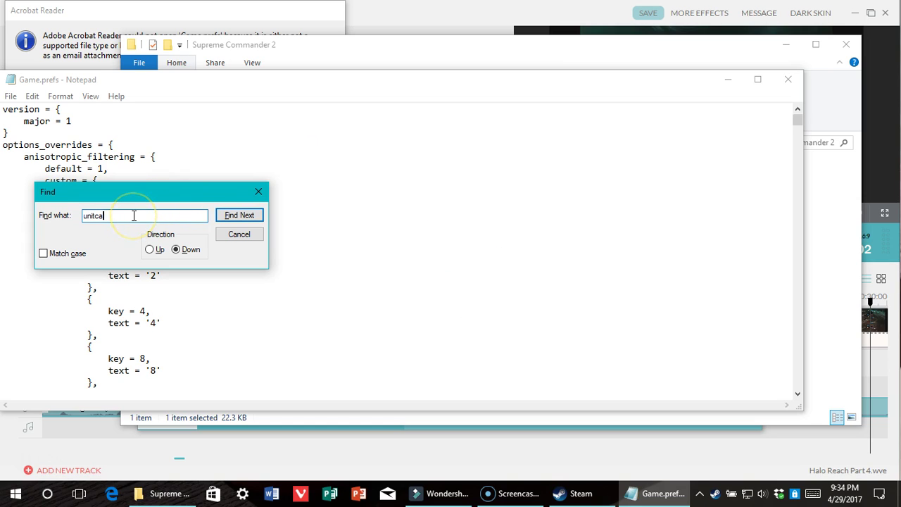
key(Return)
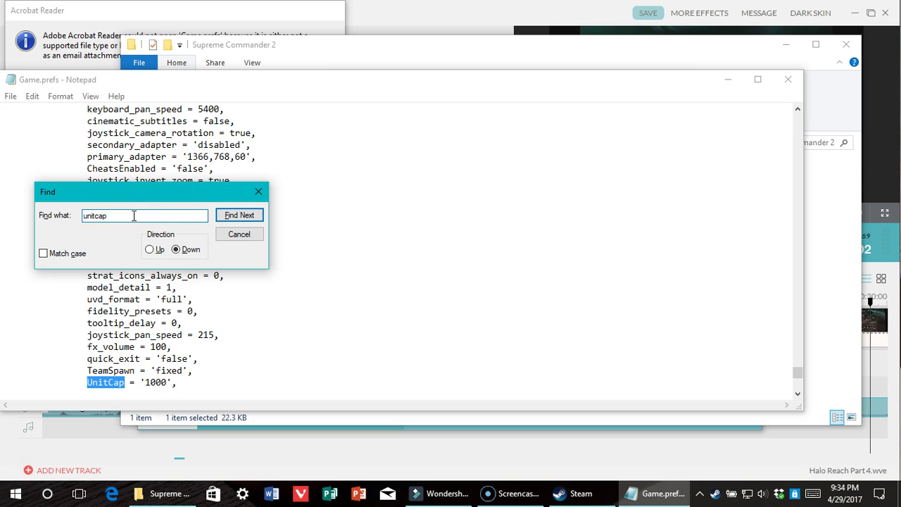
click(247, 241)
click(166, 383)
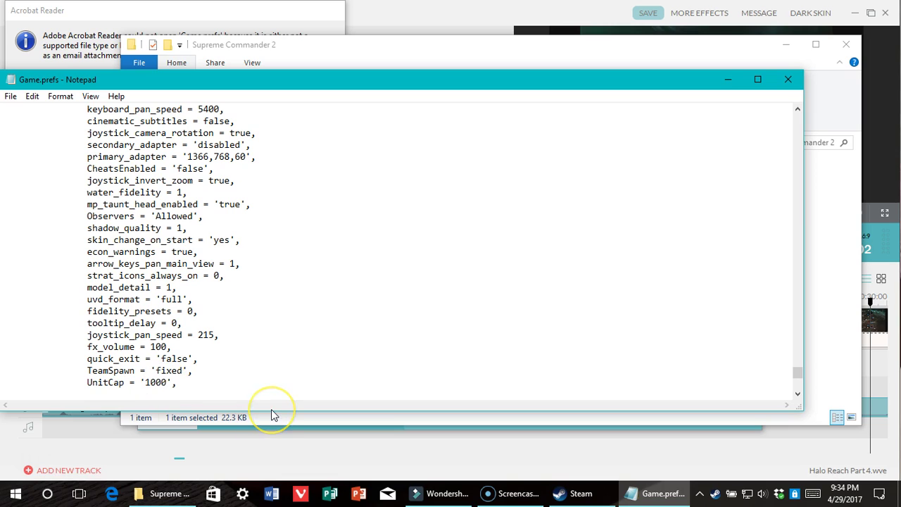
key(BackSpace)
key(BackSpace)
key(BackSpace)
key(BackSpace)
text(500)
key(BackSpace)
key(BackSpace)
key(BackSpace)
text(1000)
click(244, 376)
click(788, 82)
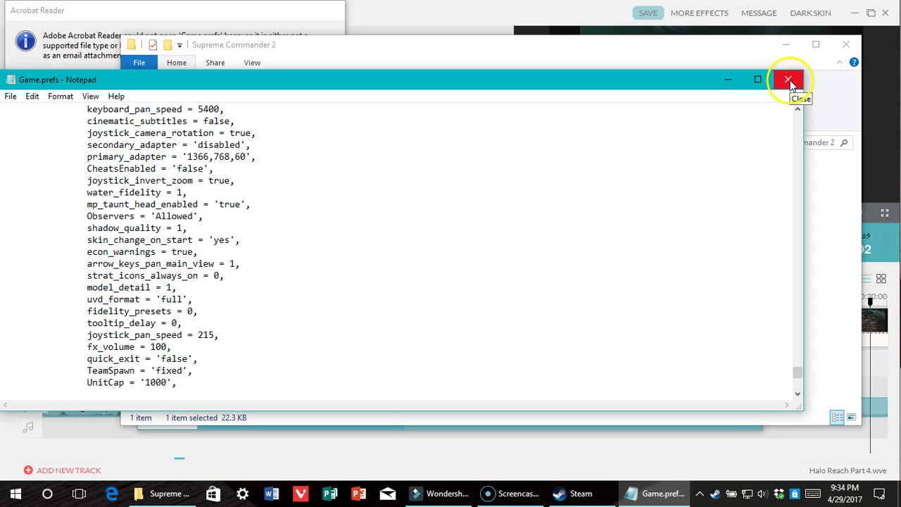